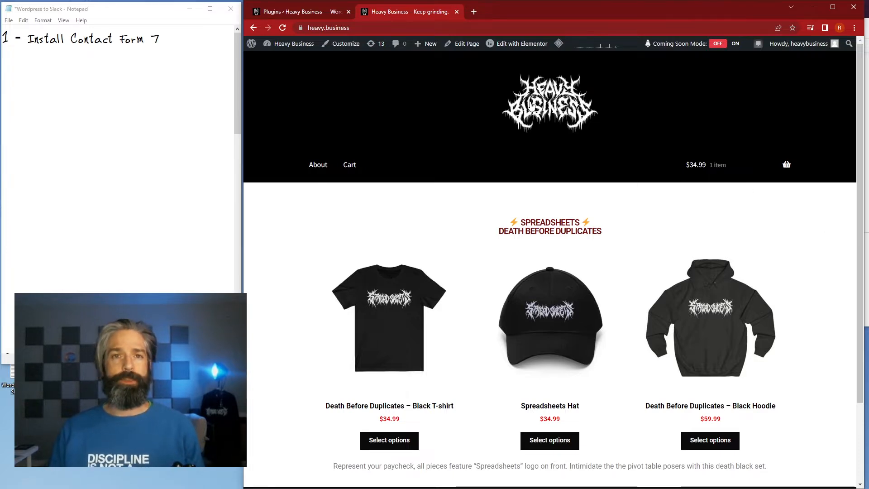
# Step: Find the Contact Form 7 plugin in the site's plugin directory, then install and activate it
pyautogui.click(295, 13)
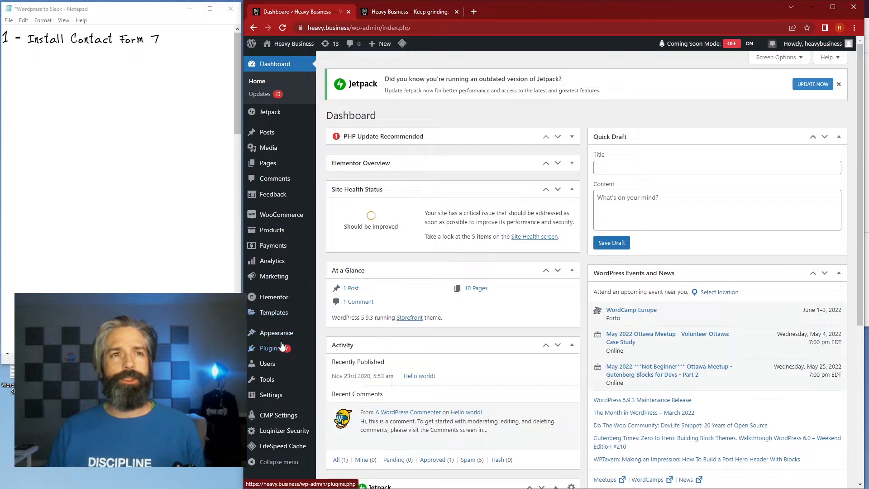
pyautogui.moveTo(283, 348)
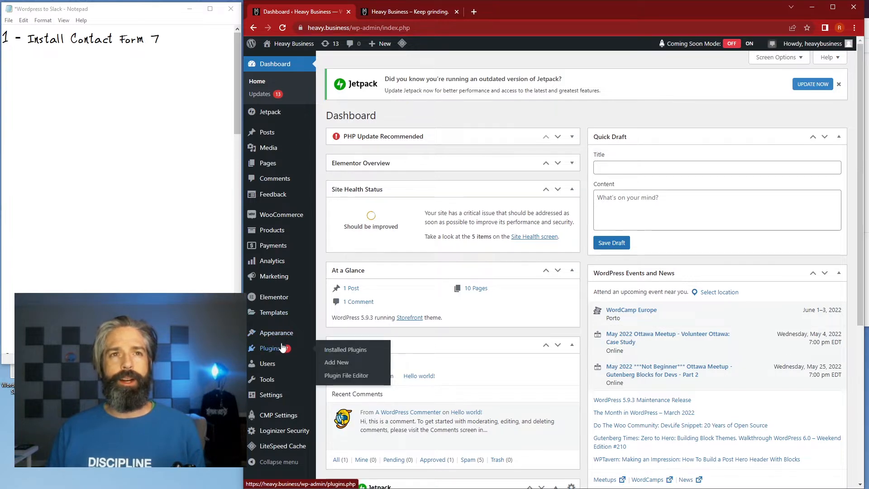
pyautogui.click(348, 367)
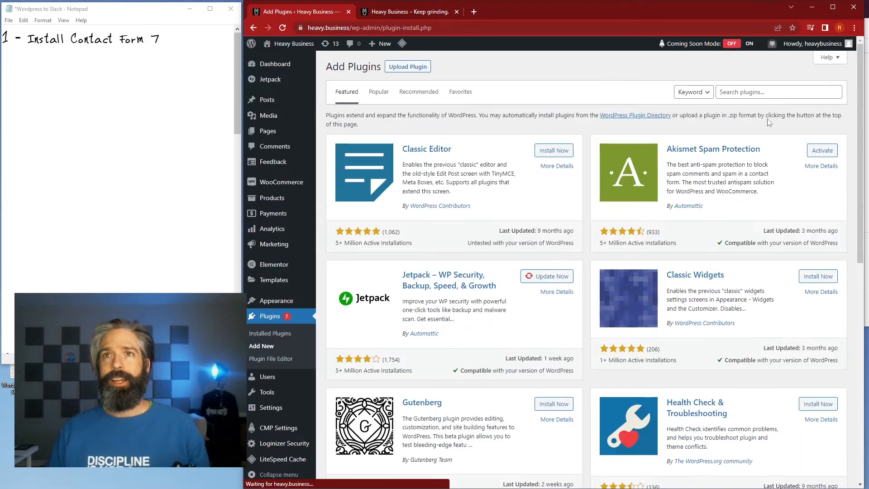
pyautogui.click(761, 93)
pyautogui.click(743, 129)
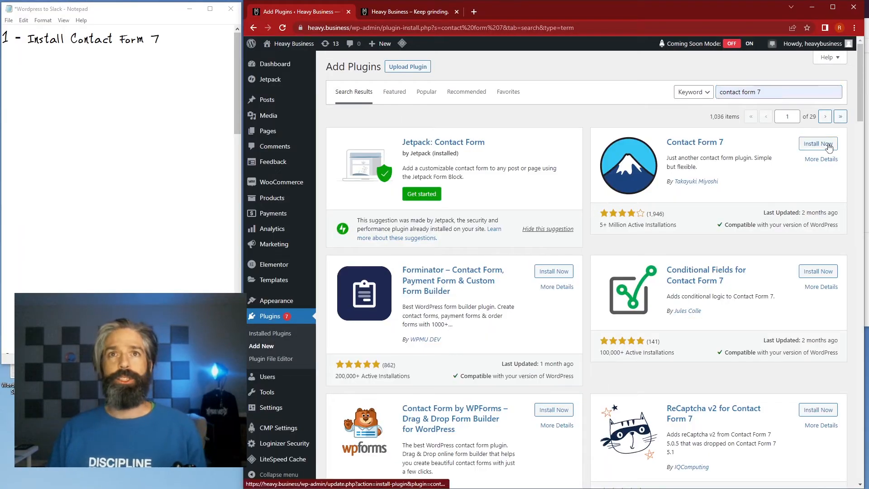
pyautogui.click(818, 144)
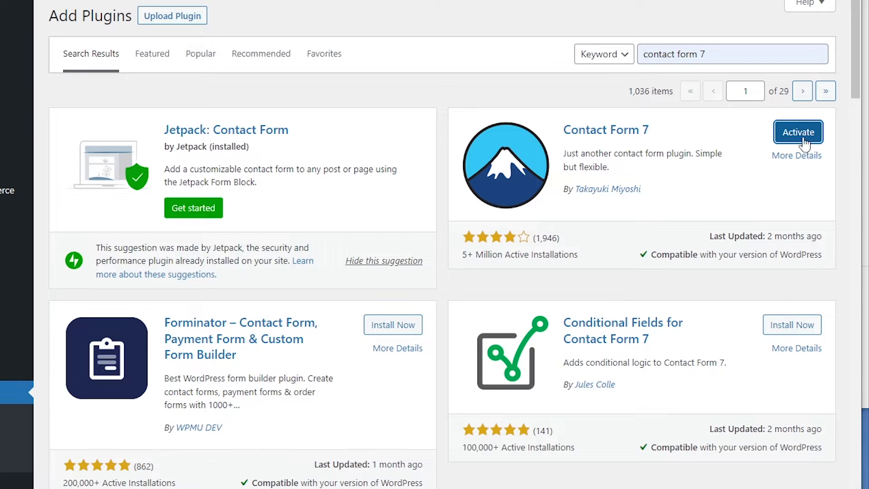
pyautogui.click(805, 144)
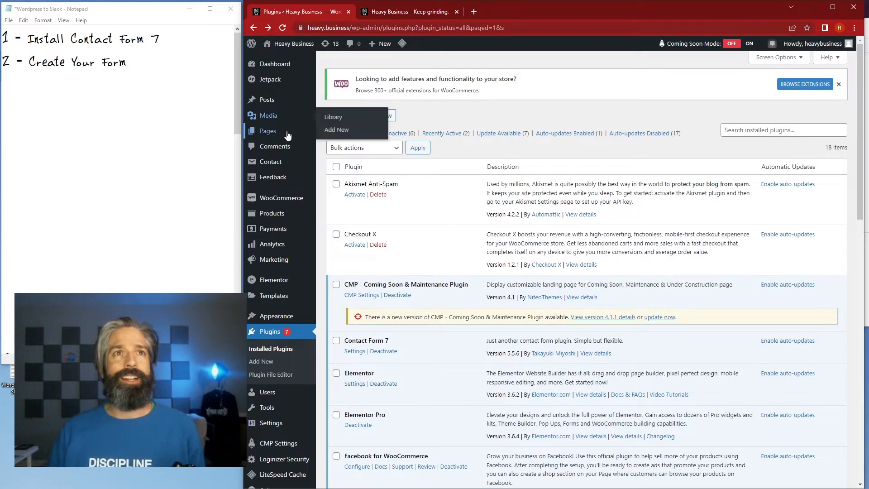
# Step: Create a new page titled "Hiring!" and open it for editing with Elementor
pyautogui.moveTo(335, 134)
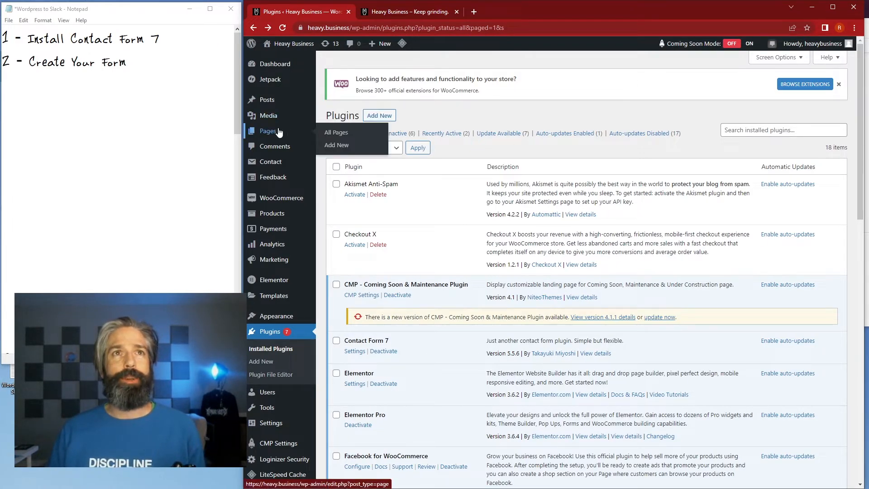
pyautogui.click(338, 146)
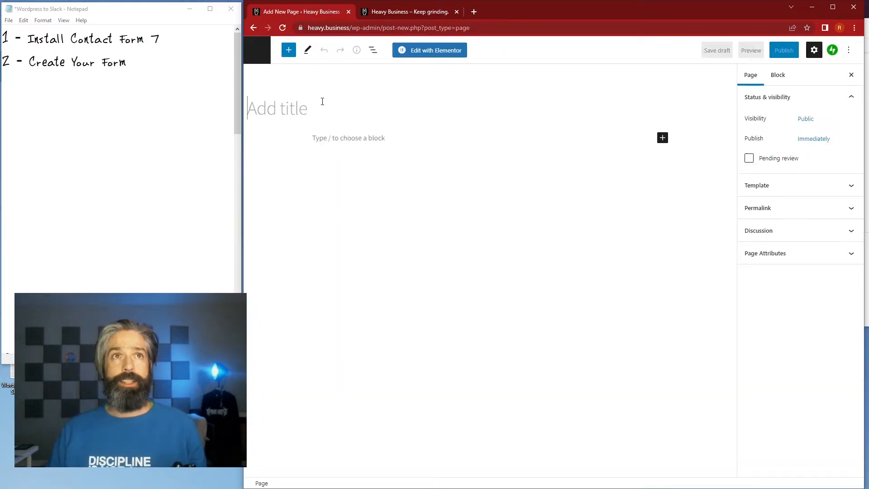
pyautogui.write('H')
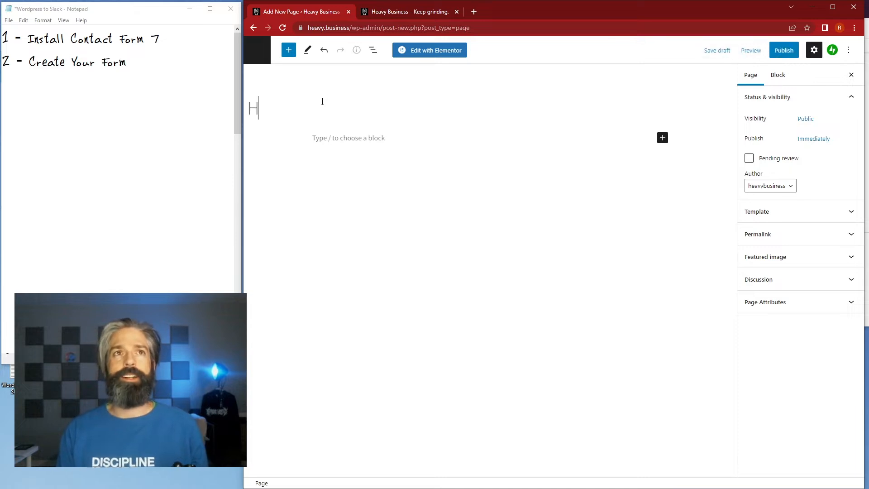
pyautogui.write('iring!')
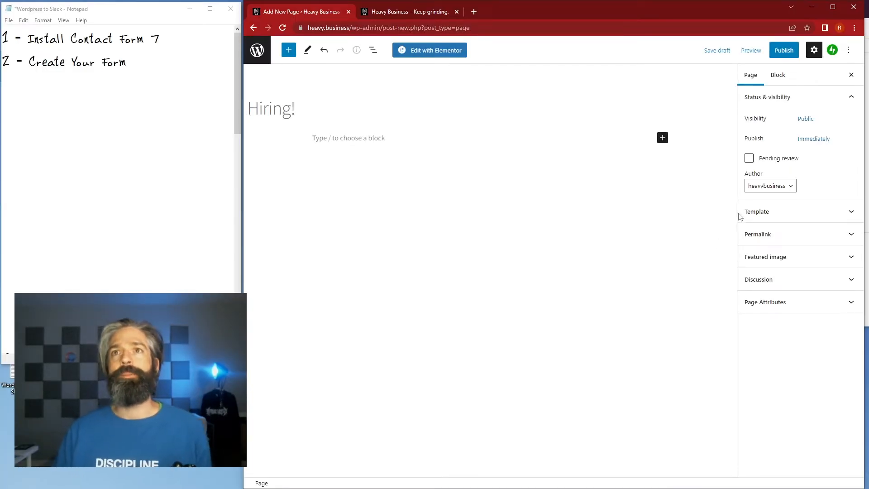
pyautogui.click(441, 51)
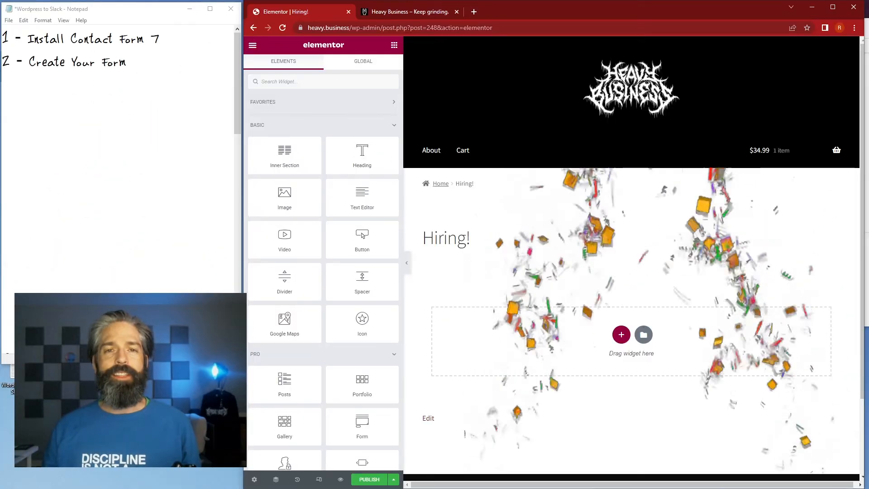
# Step: Place a Form widget on the page and add a File Upload field labelled "CV or Samples" to it
pyautogui.moveTo(362, 426); pyautogui.dragTo(551, 356)
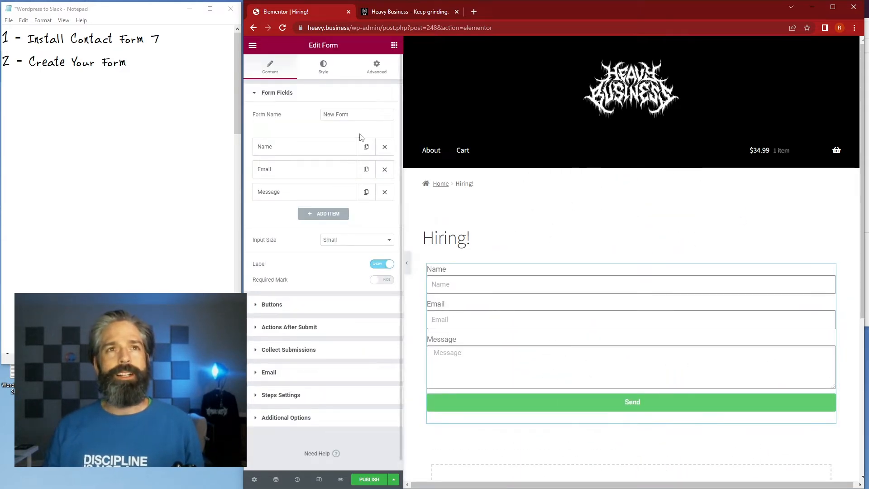
pyautogui.click(336, 217)
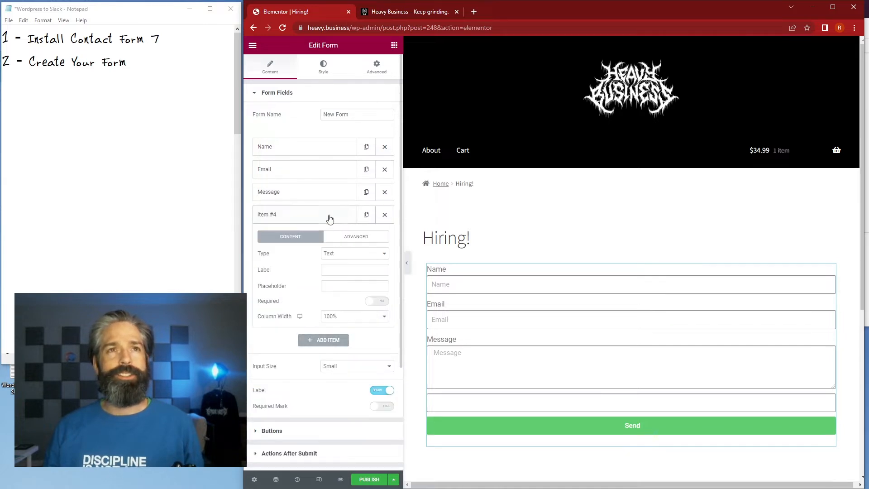
pyautogui.click(367, 251)
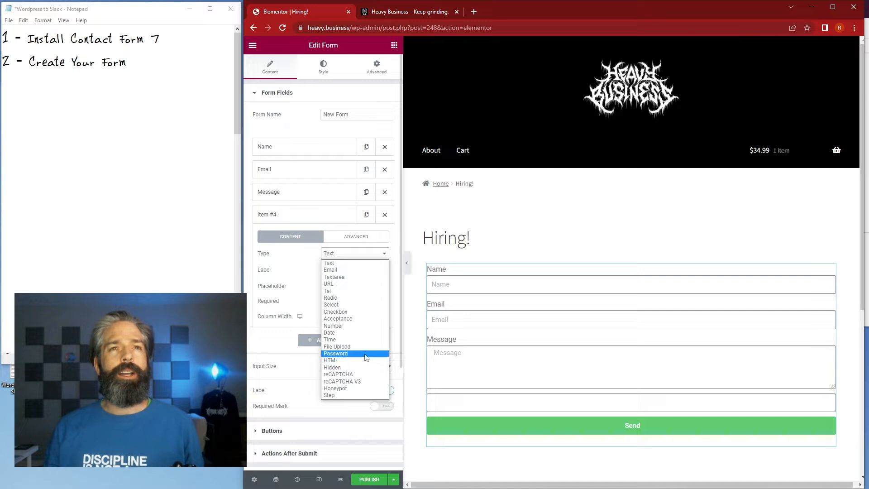
pyautogui.click(365, 347)
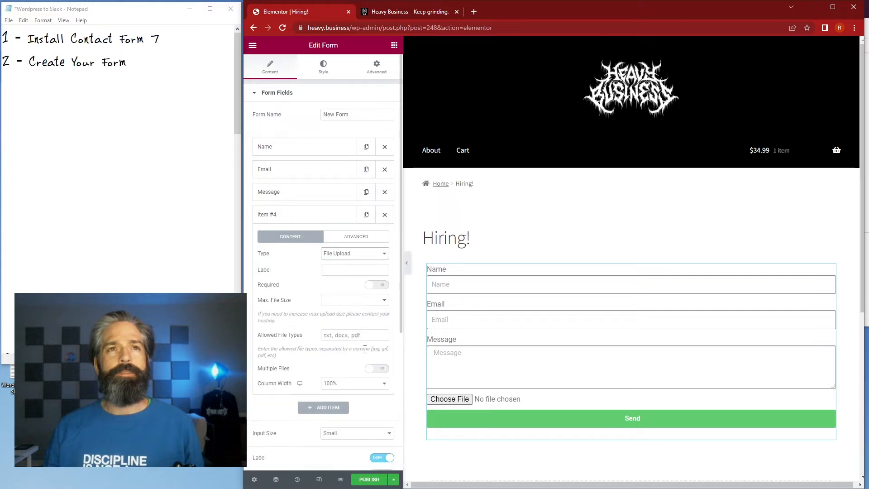
pyautogui.click(343, 269)
pyautogui.write('C')
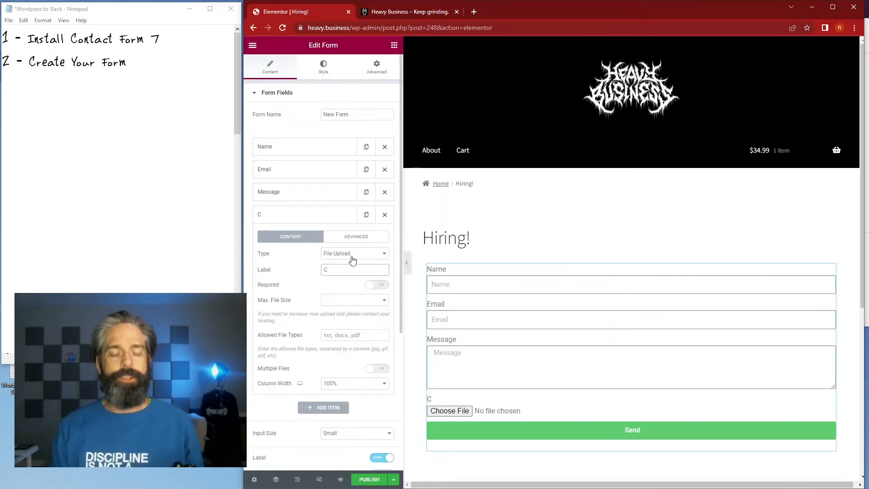
pyautogui.write('V or ')
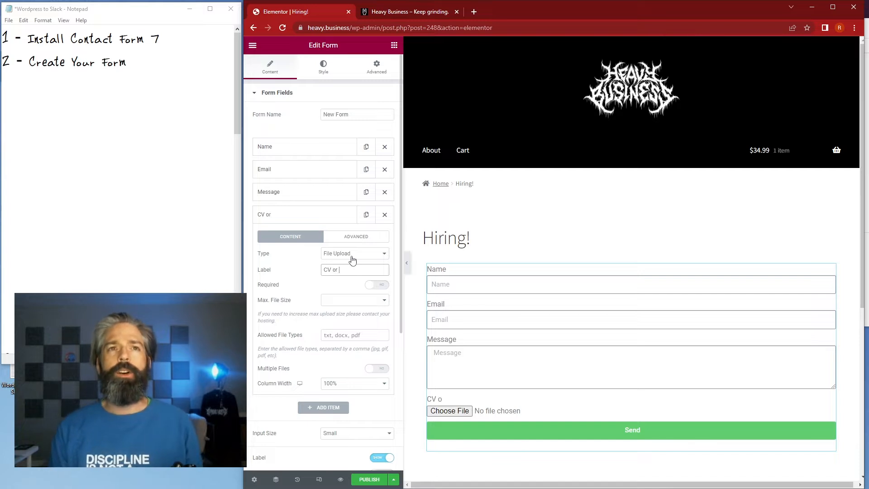
pyautogui.write('Samples')
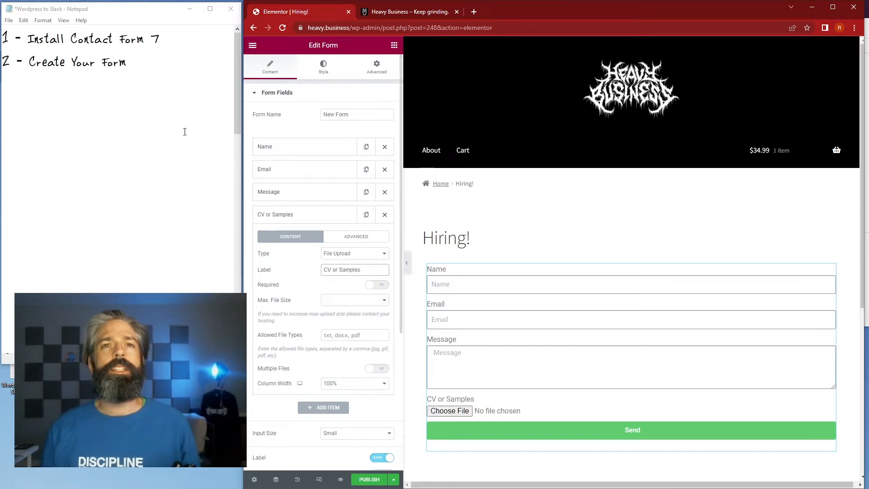
# Step: Change the label of the form's Message field to "Why do you wanna work here?"
pyautogui.click(319, 196)
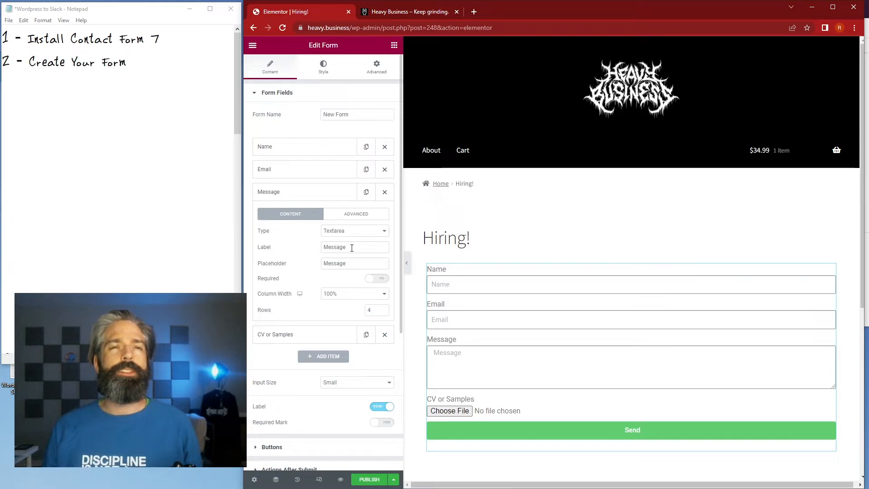
pyautogui.click(351, 248)
pyautogui.doubleClick(356, 248)
pyautogui.write('W')
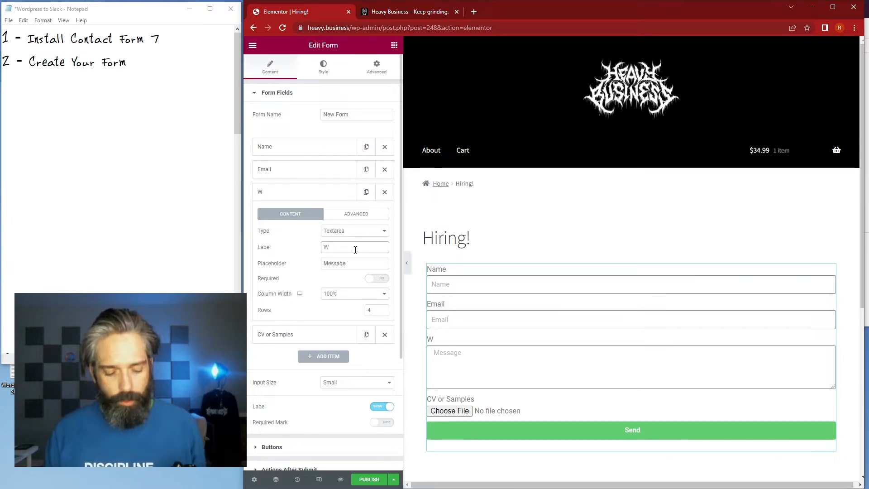
pyautogui.write('hy do you wann')
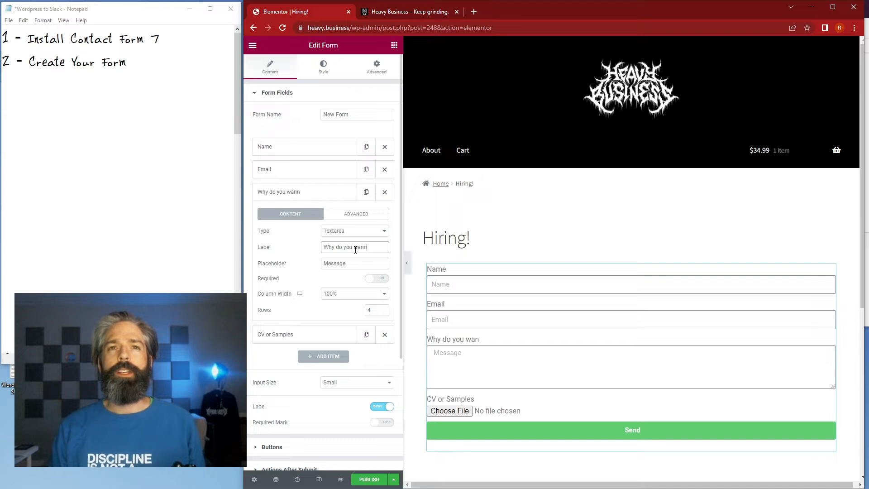
pyautogui.write('a work here?')
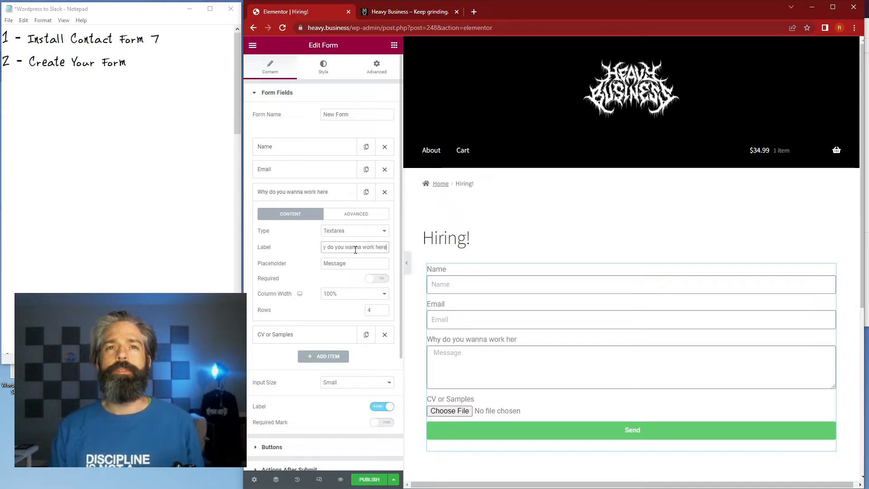
# Step: Add a URL field labelled "Social Media" to the form and move it above the "CV or Samples" field
pyautogui.scroll(-3, 317, 227)
pyautogui.click(313, 222)
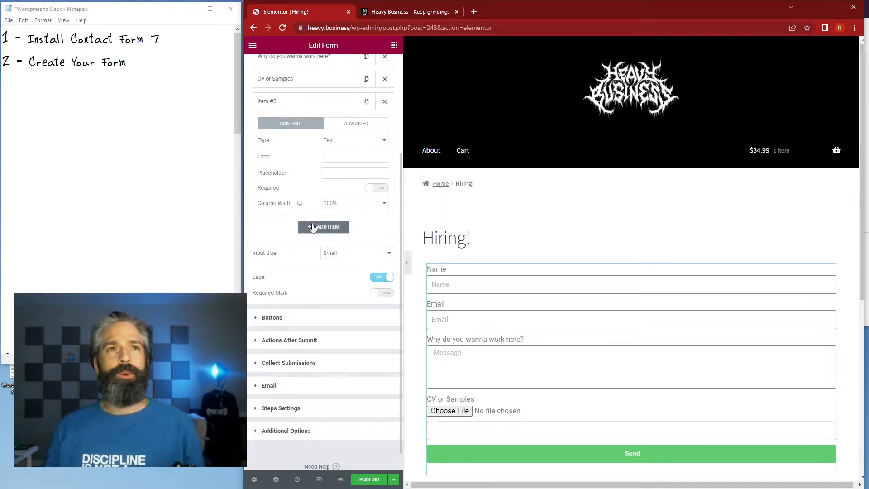
pyautogui.click(358, 143)
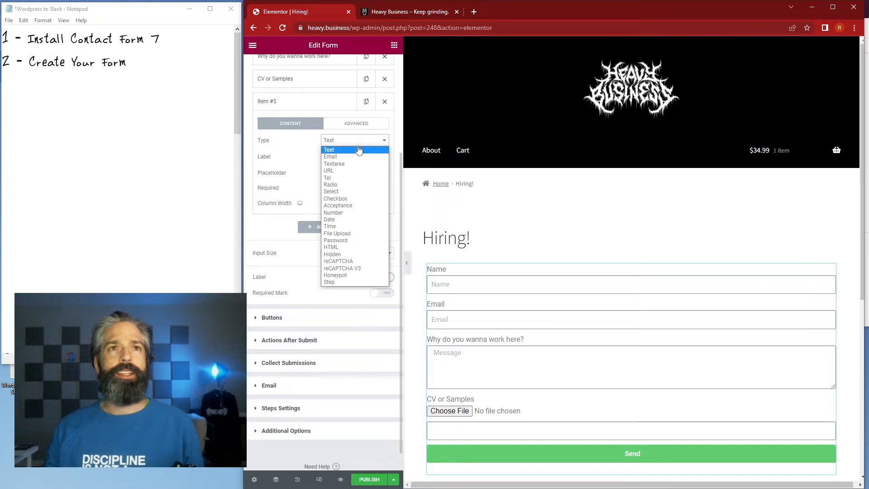
pyautogui.write('Social Media')
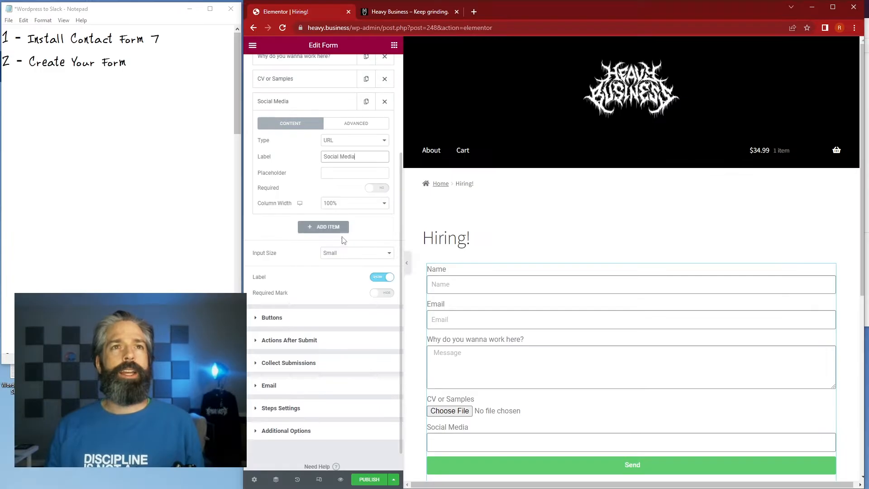
pyautogui.moveTo(308, 96)
pyautogui.mouseDown()
pyautogui.moveTo(313, 81)
pyautogui.moveTo(321, 103)
pyautogui.mouseUp()
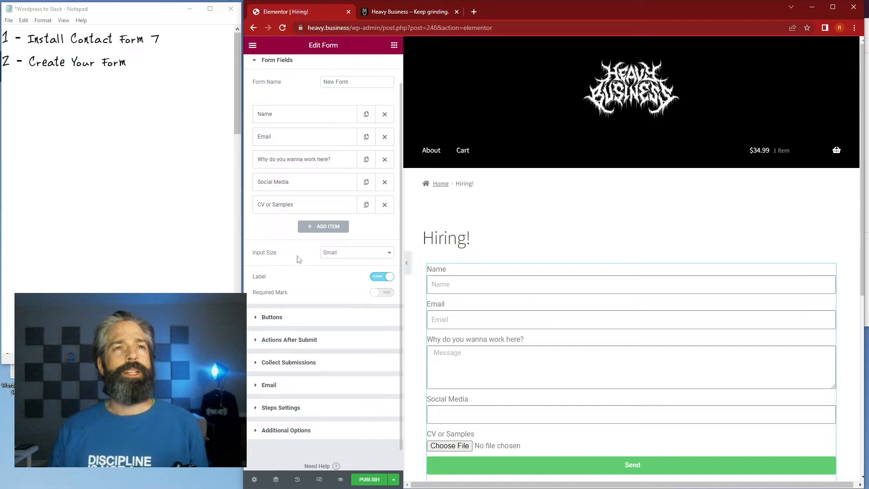
# Step: Examine the form's Email settings, including the sender name
pyautogui.scroll(-1, 319, 292)
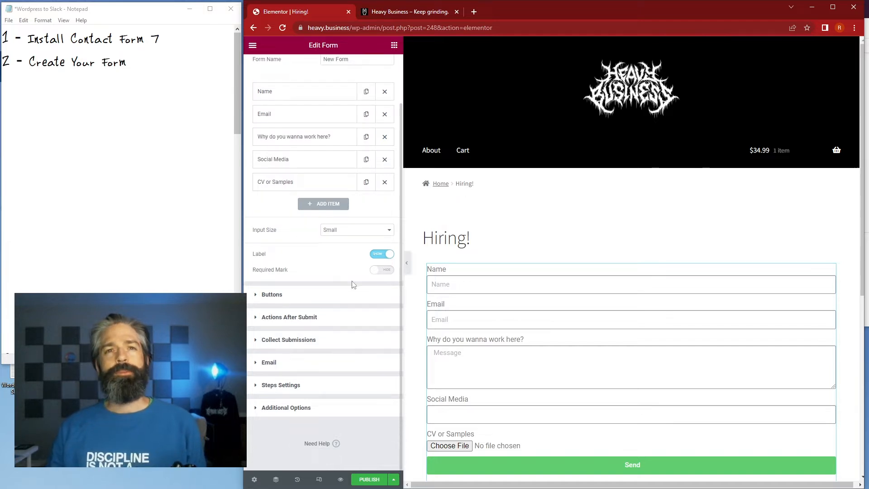
pyautogui.click(394, 480)
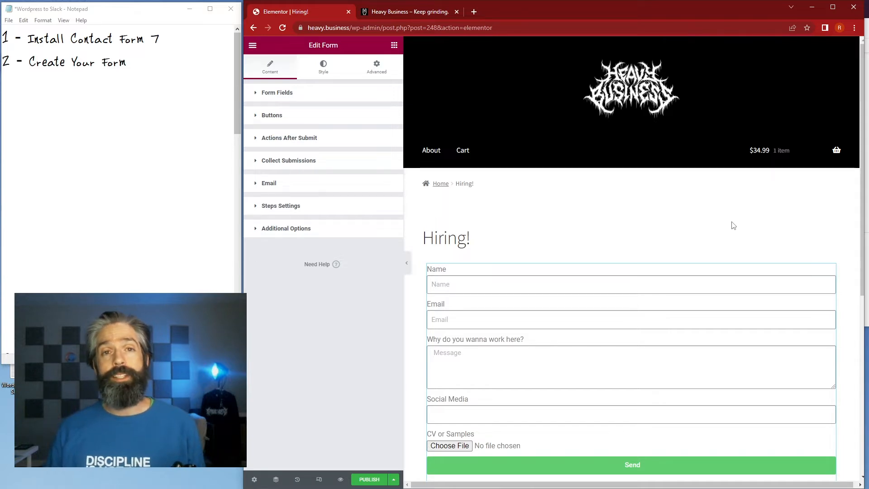
pyautogui.click(259, 185)
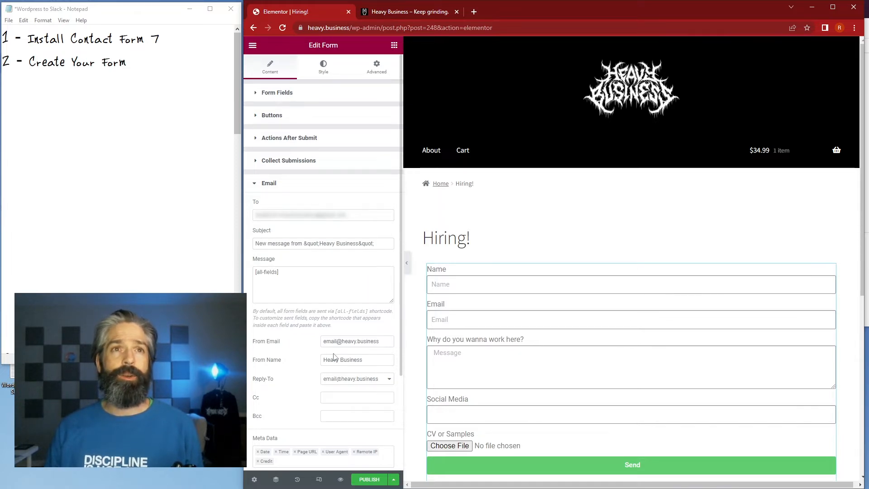
pyautogui.moveTo(331, 360); pyautogui.dragTo(383, 361)
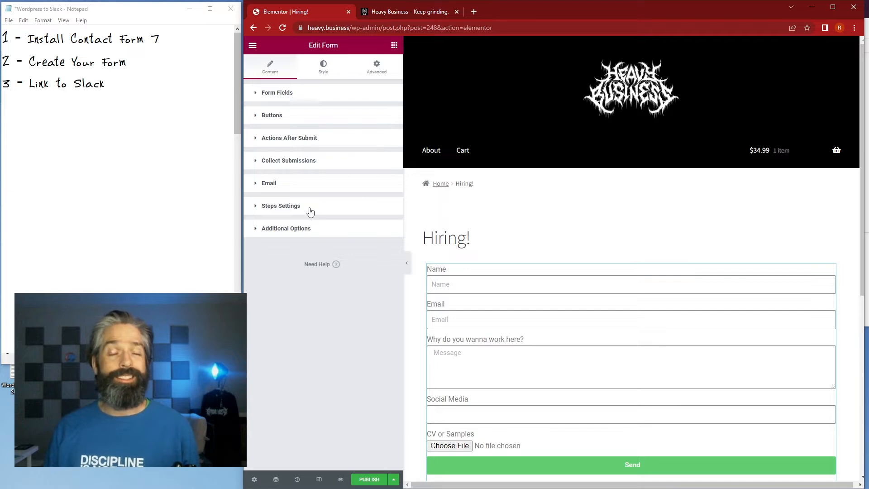
# Step: Add Slack to the form's actions after submit and open the Slack settings
pyautogui.click(257, 142)
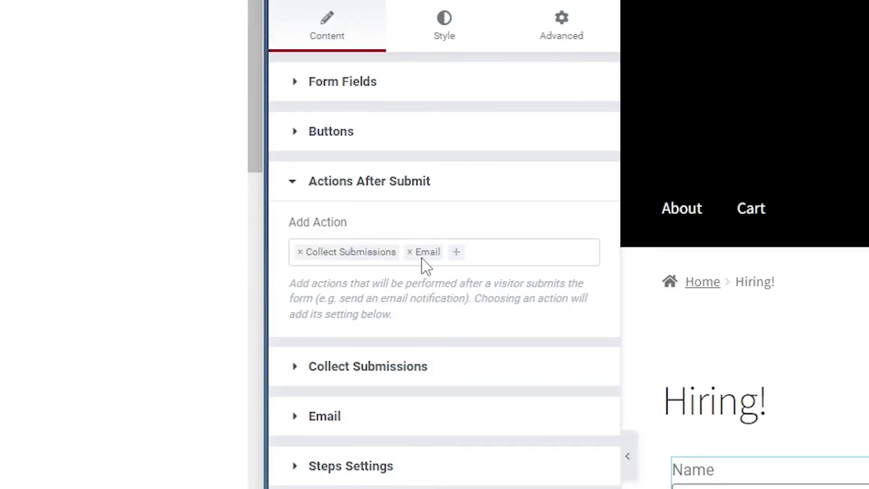
pyautogui.click(457, 259)
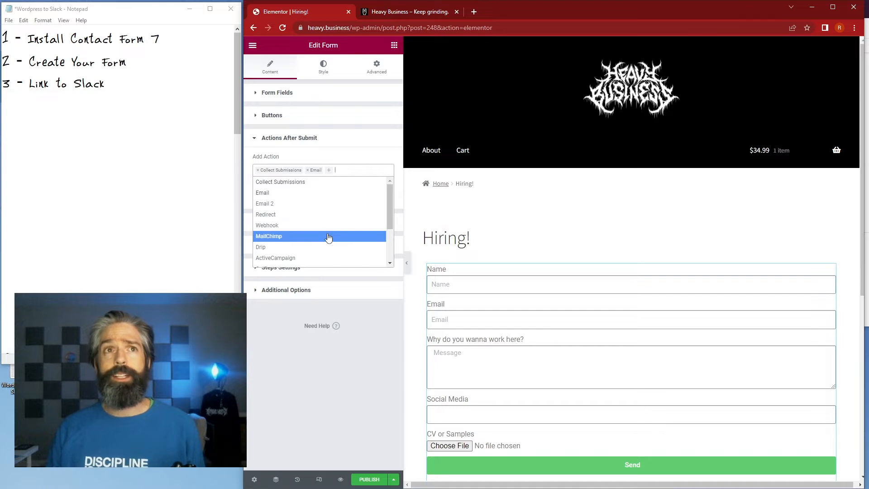
pyautogui.scroll(-3, 329, 244)
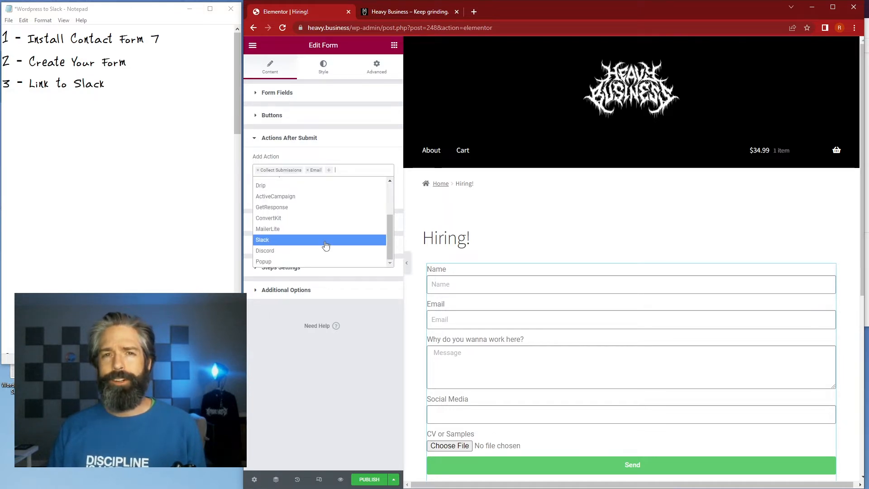
pyautogui.click(326, 245)
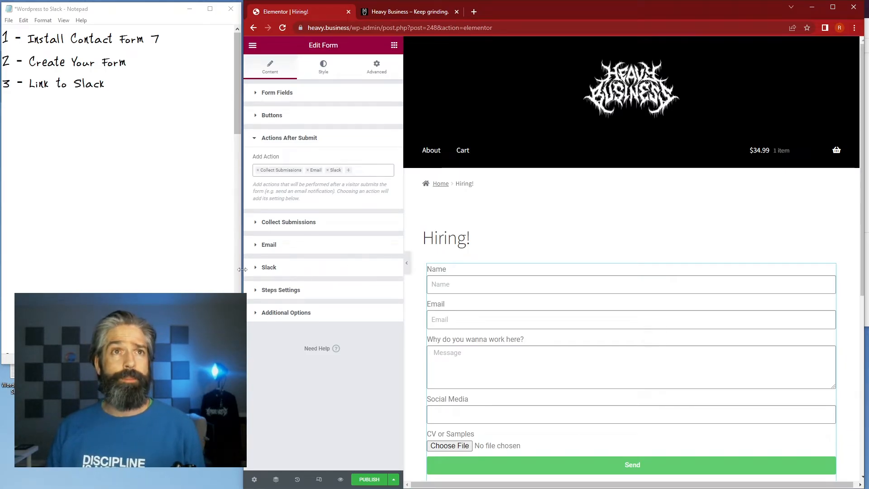
pyautogui.click(256, 269)
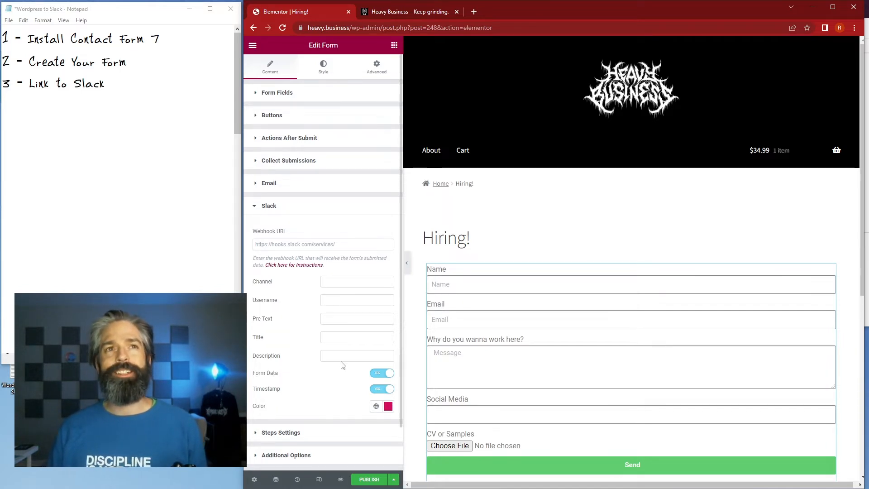
# Step: Open the Slack webhook instructions from the form's Slack settings and start adding Incoming WebHooks to the heavy.business workspace
pyautogui.click(294, 268)
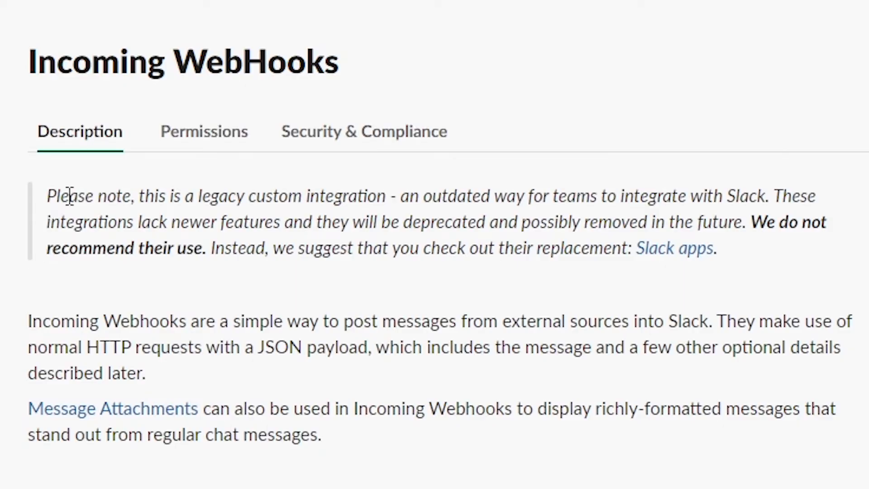
pyautogui.moveTo(452, 167); pyautogui.dragTo(573, 164)
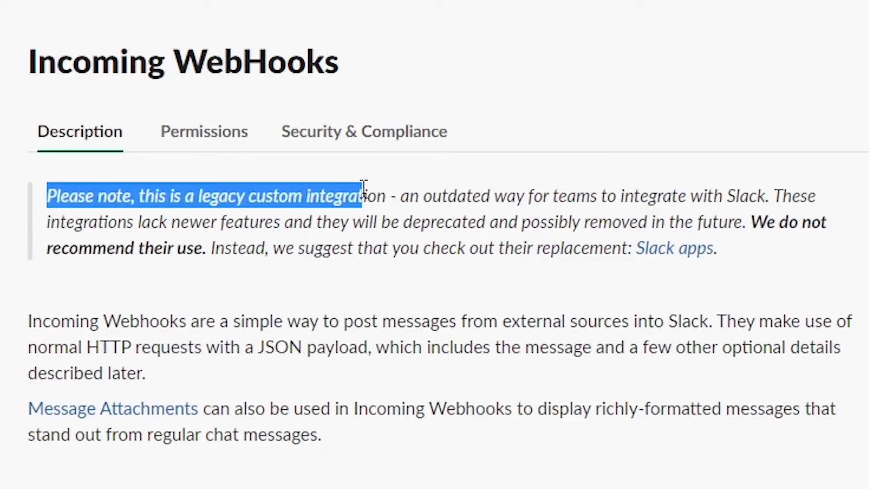
pyautogui.moveTo(364, 187); pyautogui.dragTo(401, 186)
pyautogui.click(501, 285)
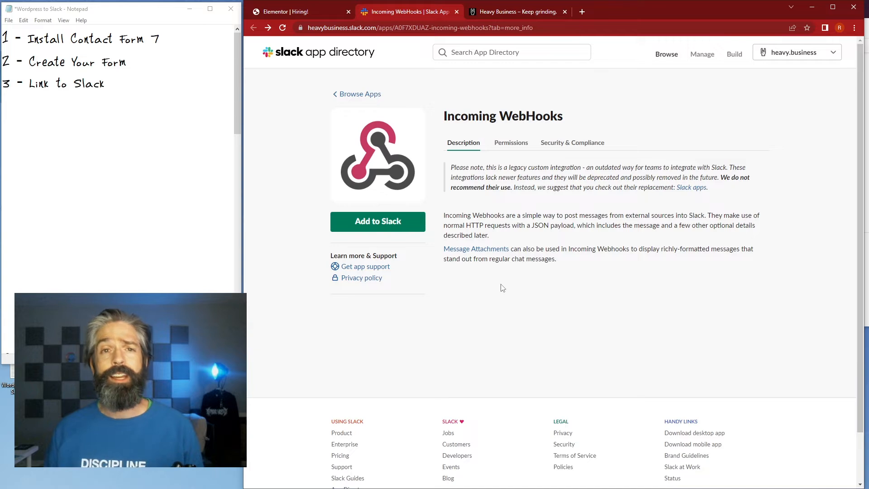
pyautogui.click(385, 224)
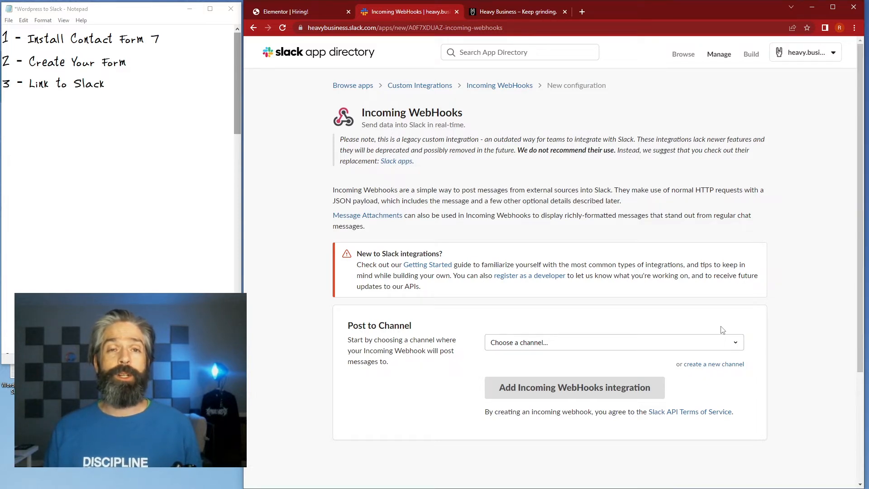
# Step: Switch to the Slack app and create a public channel named hiring-responses without adding people
pyautogui.hotkey('alt', 'Tab')
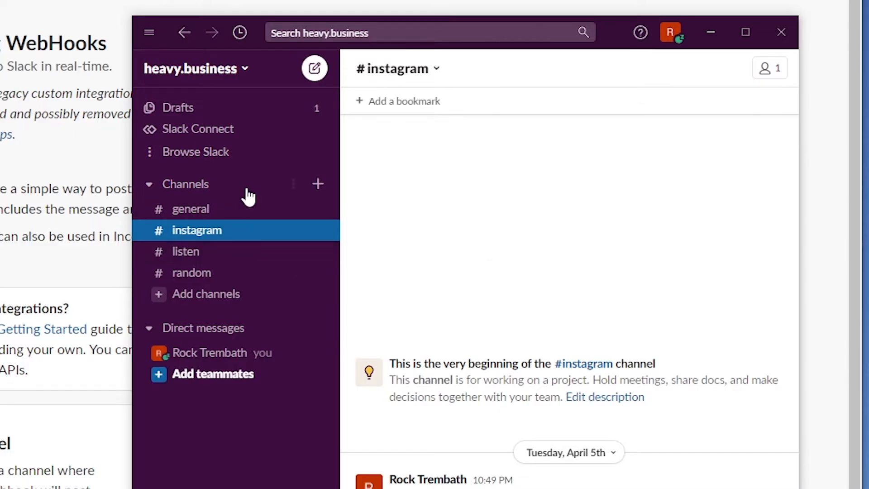
pyautogui.click(318, 185)
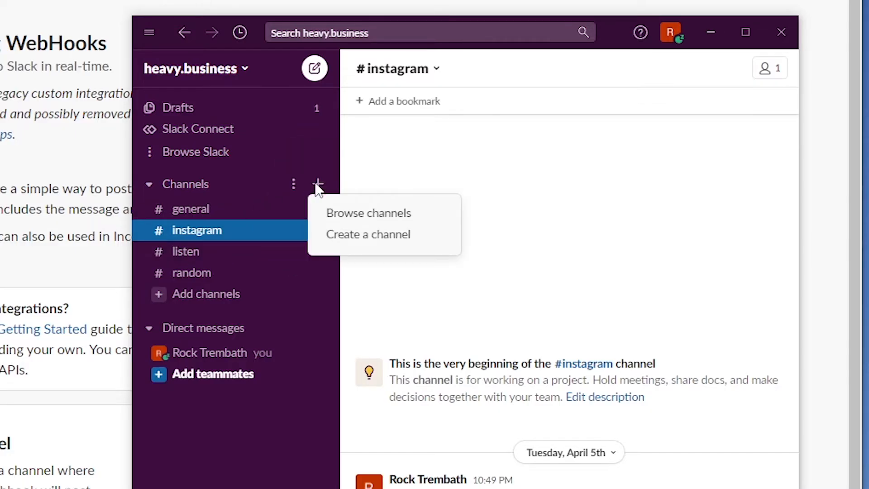
pyautogui.click(356, 241)
pyautogui.write('h')
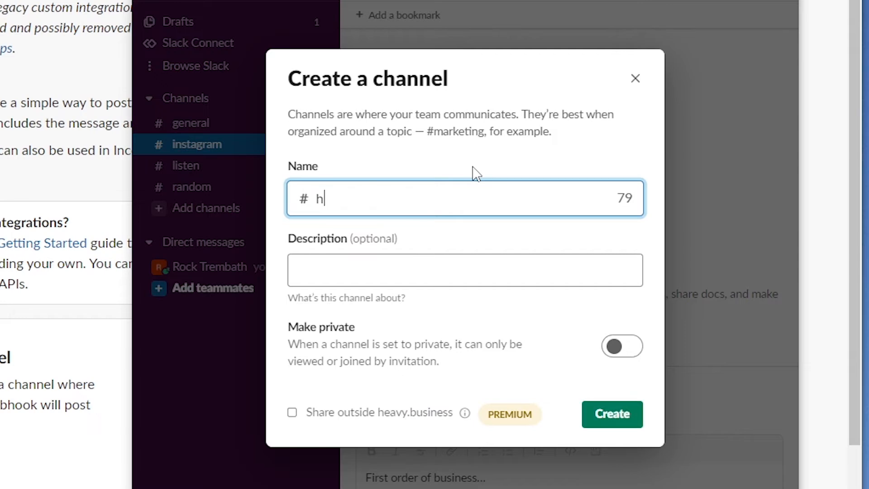
pyautogui.write('iring-responses')
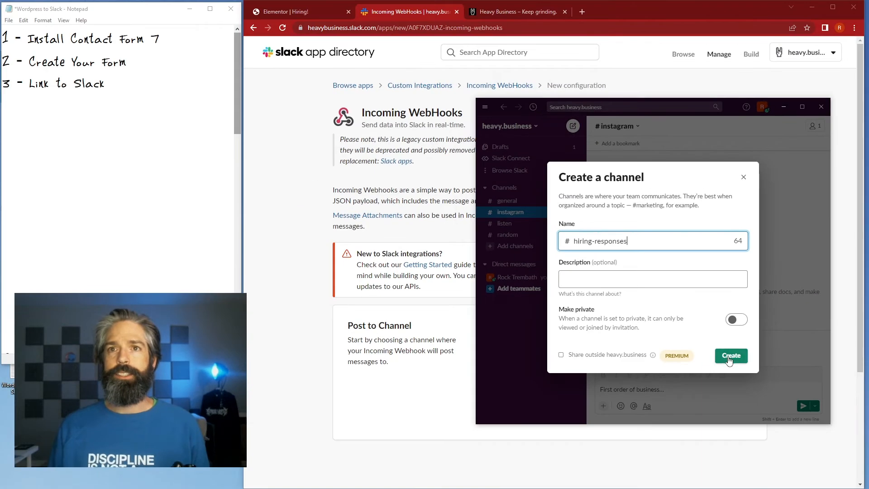
pyautogui.click(608, 422)
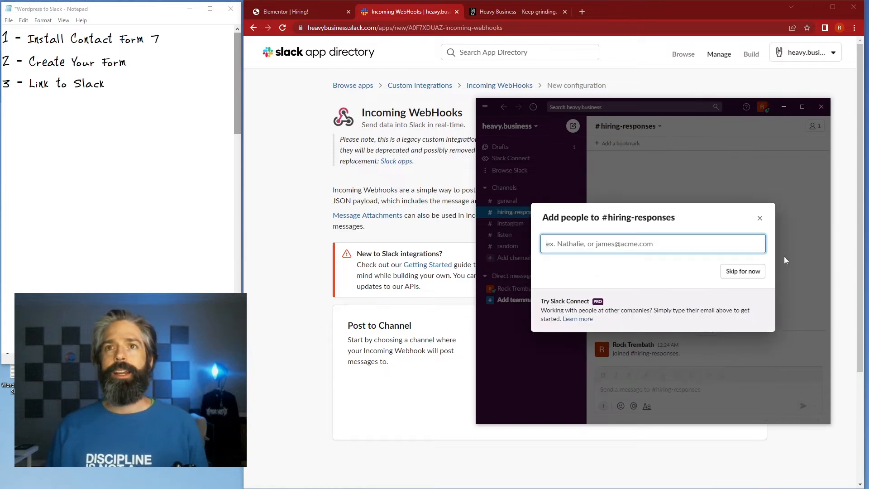
pyautogui.click(748, 271)
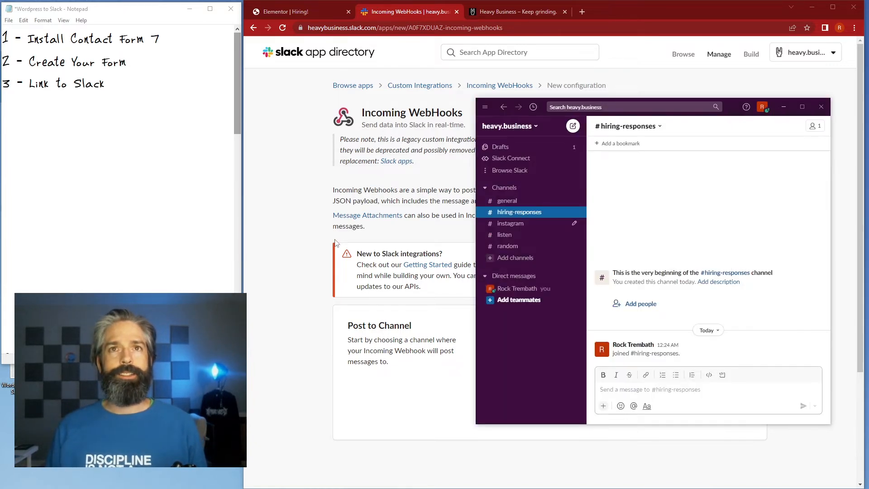
# Step: Back in the browser, choose #hiring-responses as the channel to post to and add the Incoming WebHooks integration
pyautogui.click(308, 257)
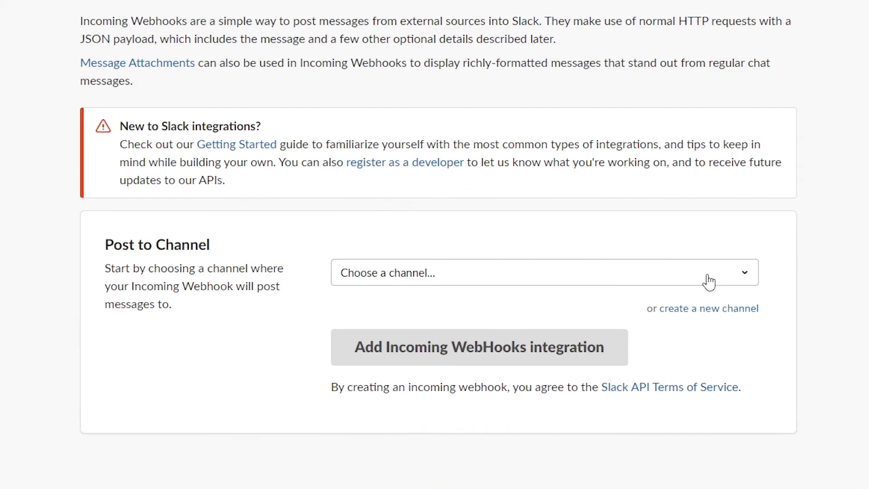
pyautogui.click(735, 347)
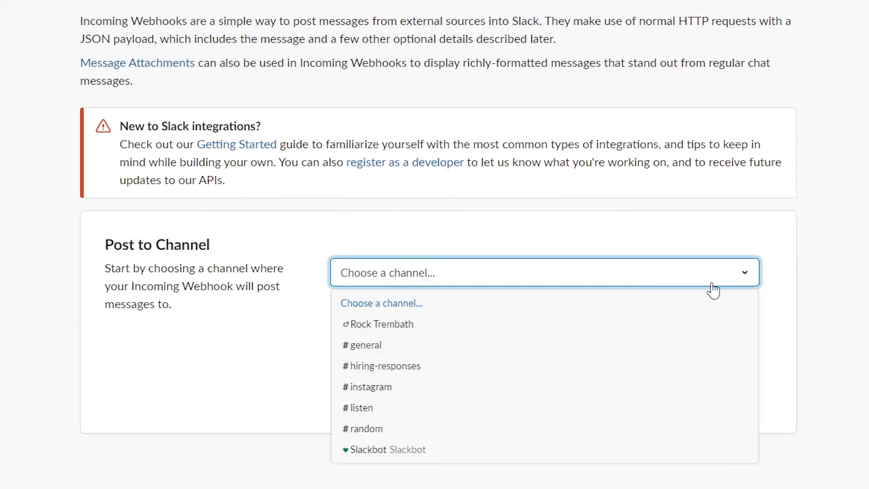
pyautogui.click(514, 374)
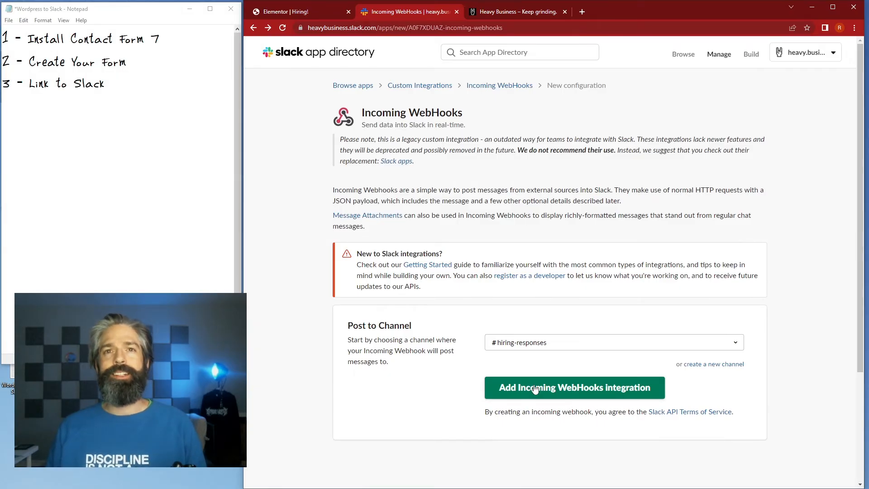
pyautogui.click(535, 389)
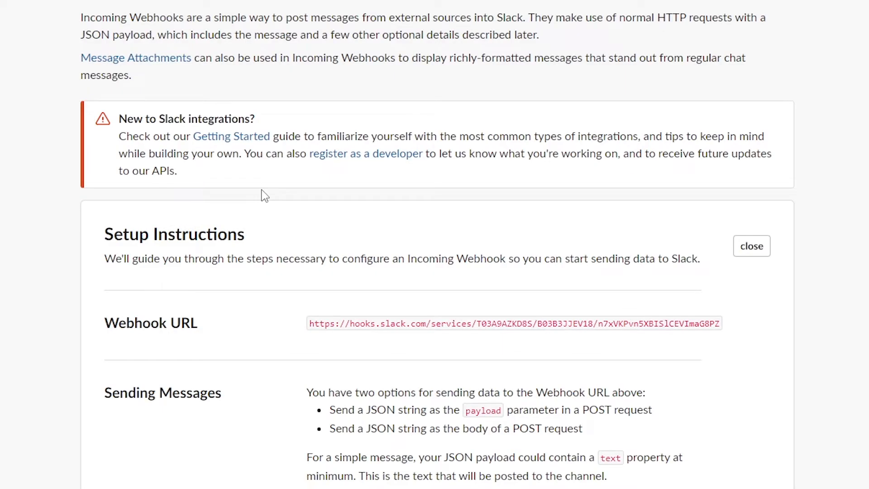
# Step: Copy the Webhook URL from Slack's setup instructions and paste it into the Webhook URL field of the Elementor form's Slack settings
pyautogui.scroll(-4, 550, 233)
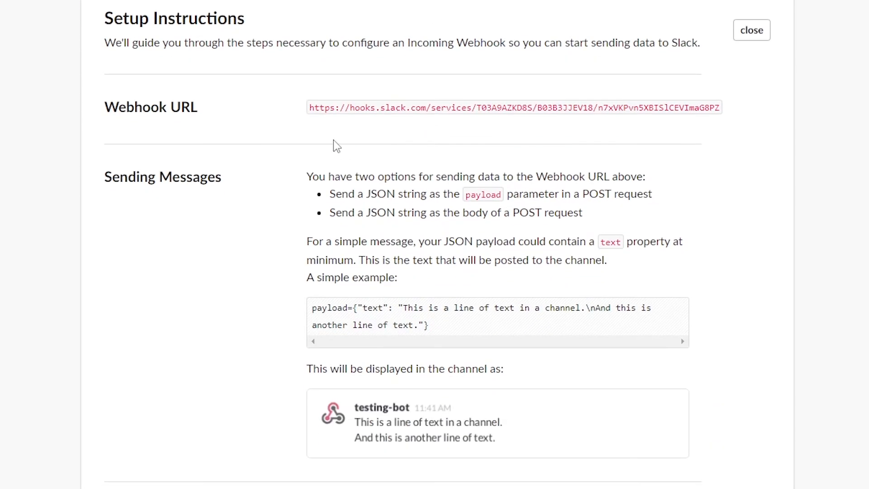
pyautogui.moveTo(311, 107); pyautogui.dragTo(751, 107)
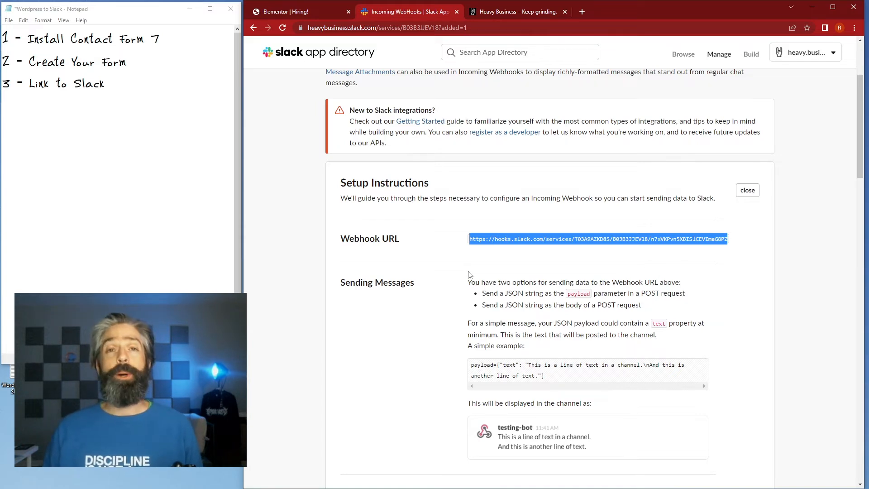
pyautogui.rightClick(501, 245)
pyautogui.click(522, 249)
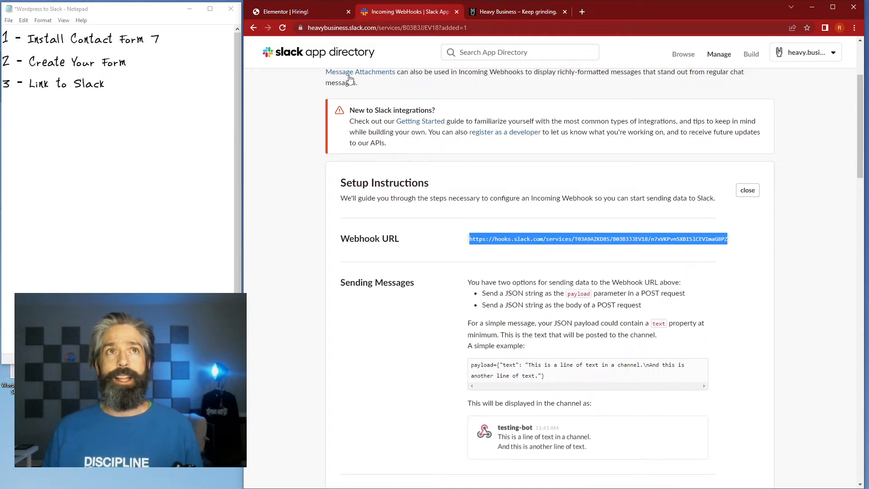
pyautogui.click(287, 13)
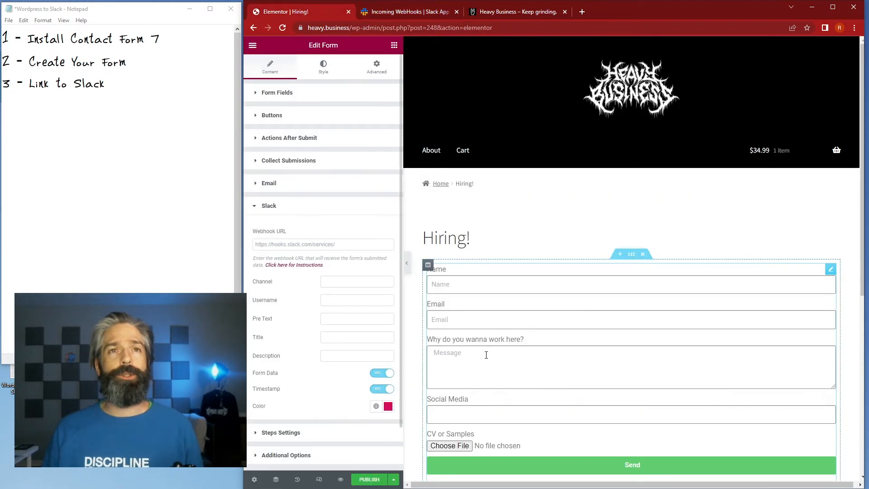
pyautogui.click(285, 245)
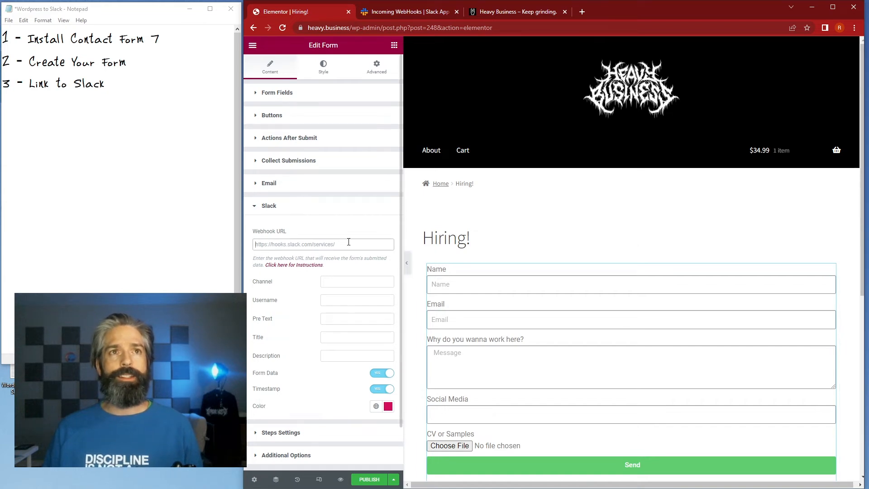
pyautogui.hotkey('ctrl', 'v')
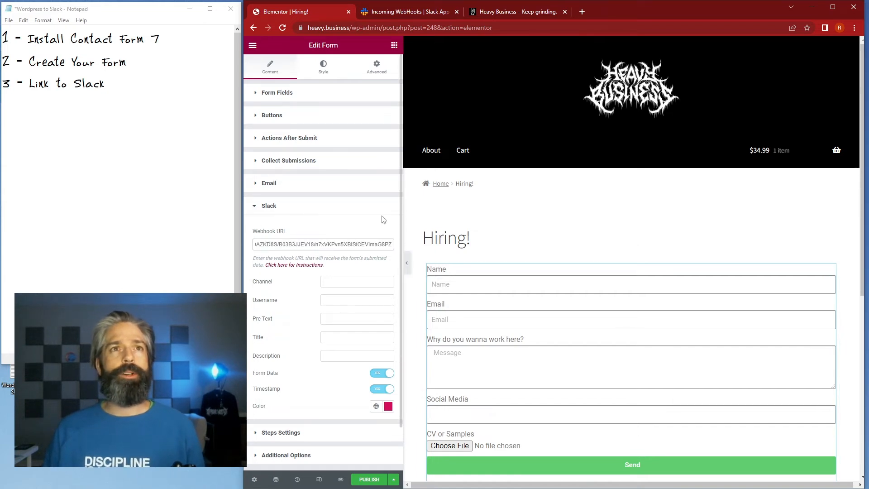
pyautogui.moveTo(254, 237); pyautogui.dragTo(307, 230)
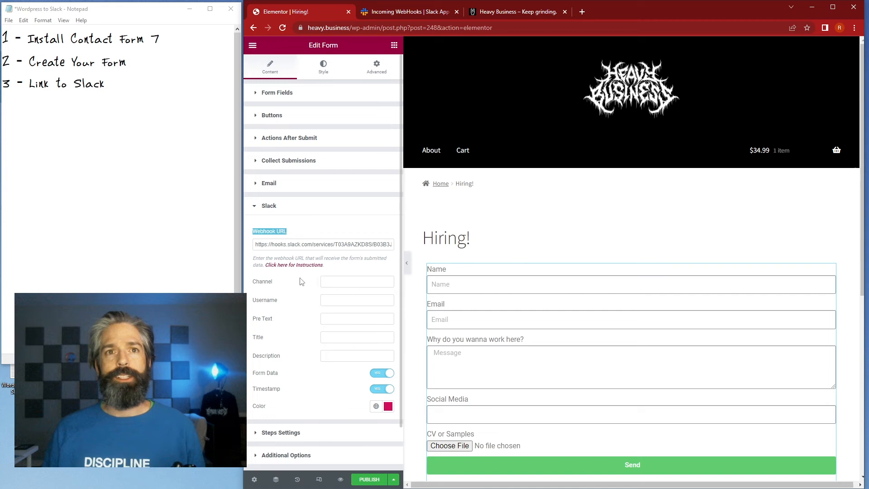
pyautogui.click(278, 293)
# Step: Set the form's Slack channel to #hiring-responses and the Slack username to "Form - Website"
pyautogui.click(340, 282)
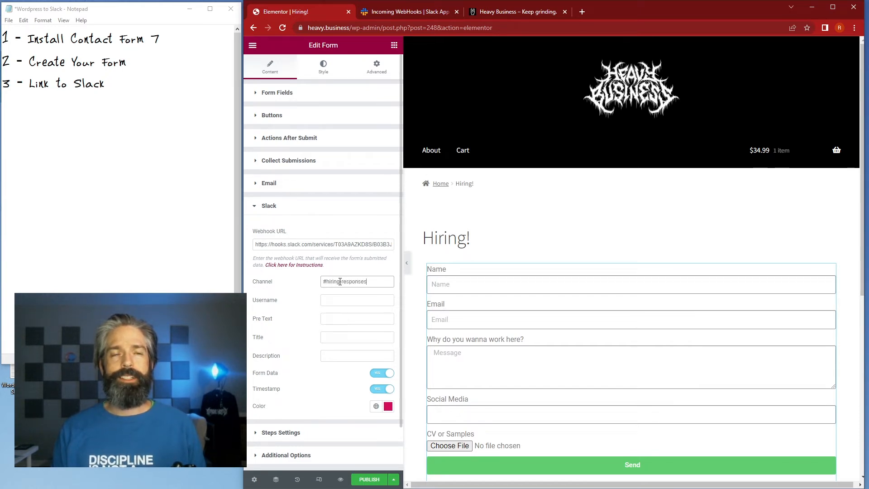
pyautogui.click(331, 299)
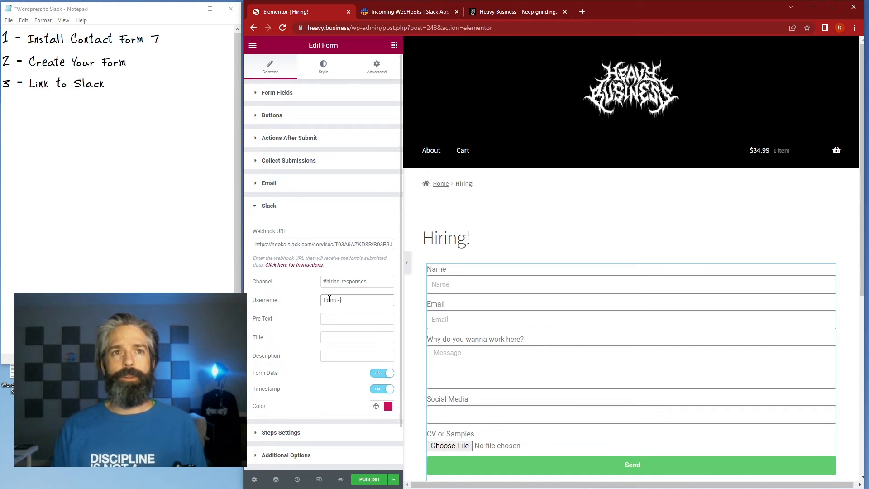
pyautogui.write('- Website')
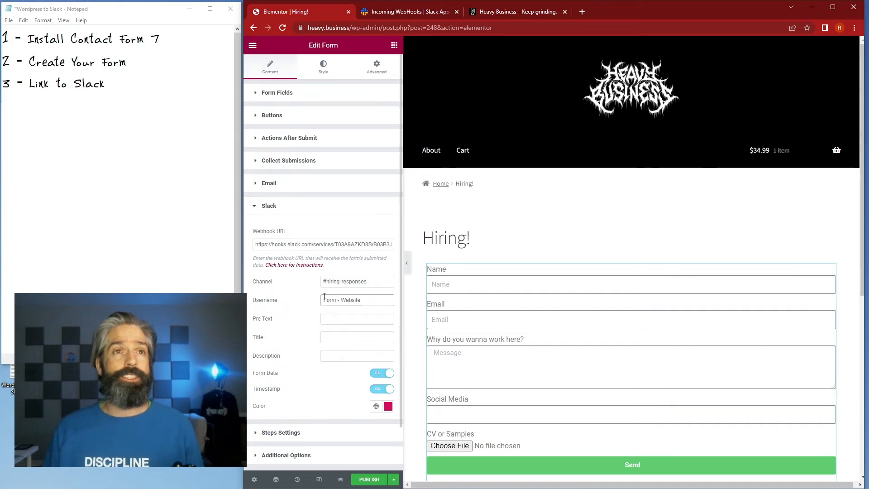
pyautogui.click(325, 380)
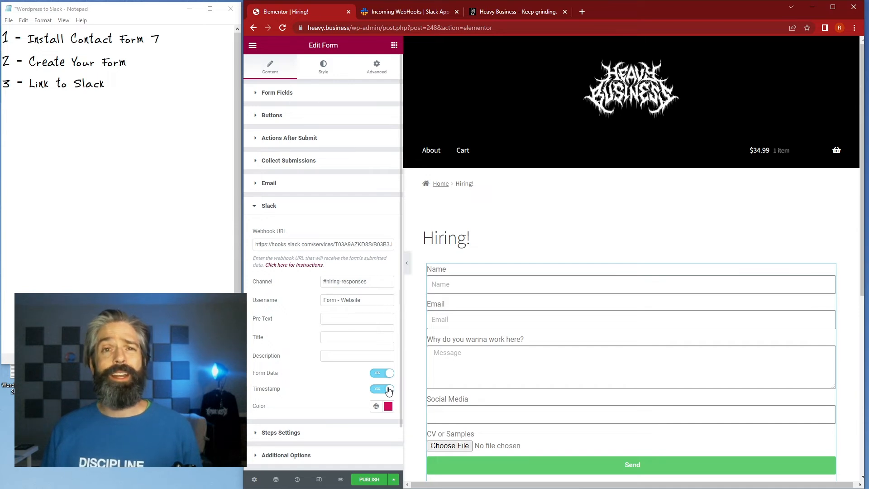
pyautogui.click(298, 455)
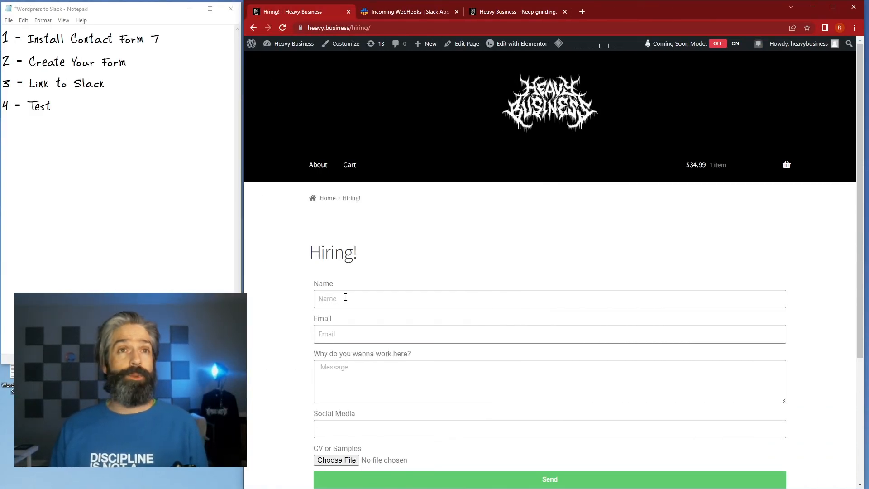
# Step: Submit a test application on the Hiring! page with a test name and e-mail and the message "Because I'm awesome"
pyautogui.scroll(-1, 346, 298)
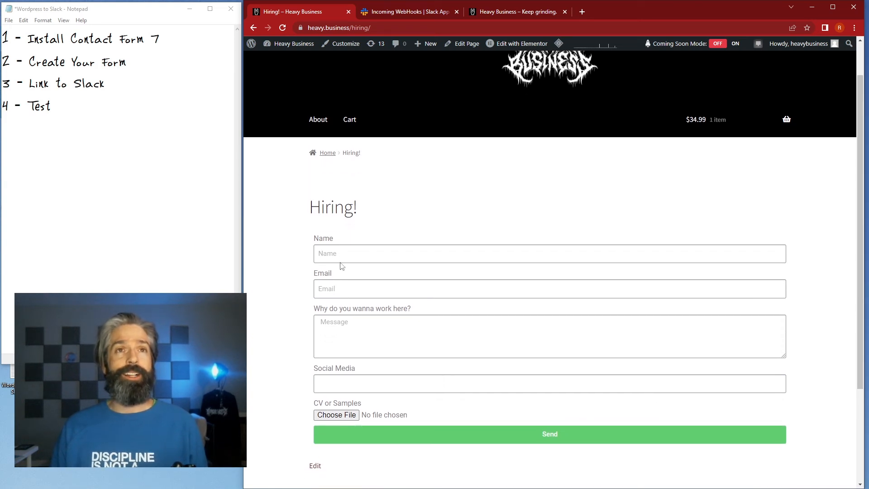
pyautogui.click(352, 252)
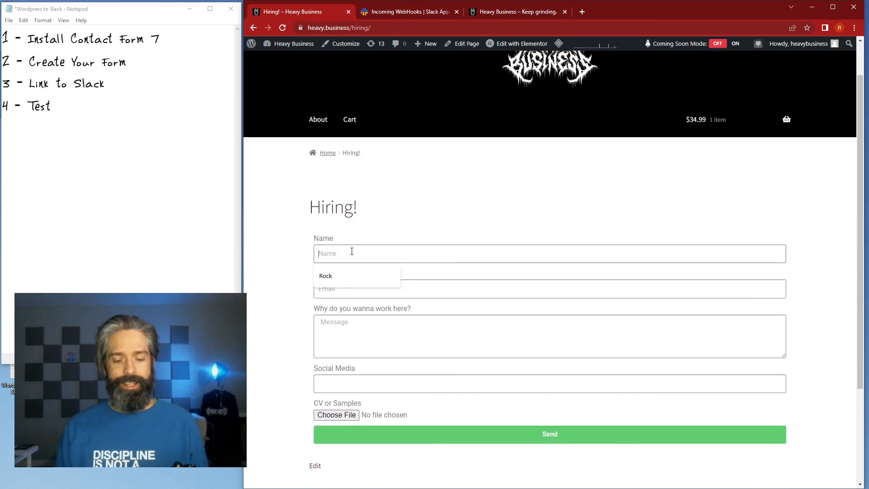
pyautogui.click(355, 275)
pyautogui.click(350, 291)
pyautogui.click(349, 311)
pyautogui.click(346, 326)
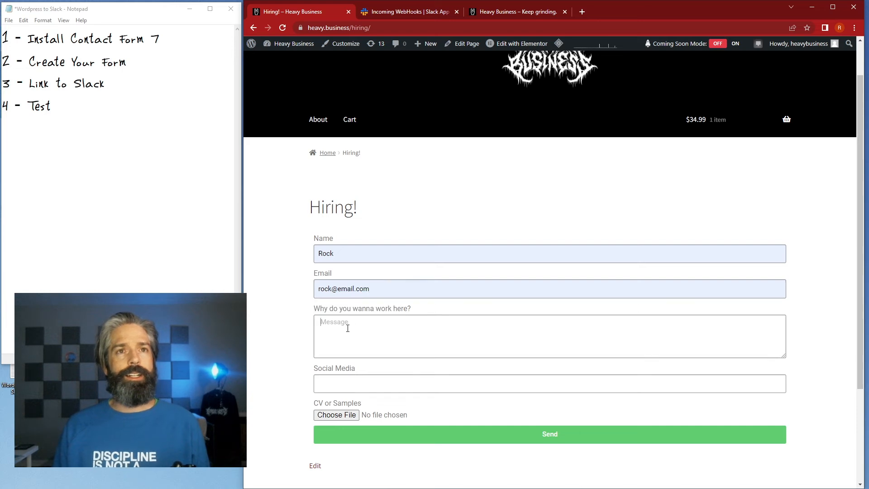
pyautogui.write("Because I'm awesome")
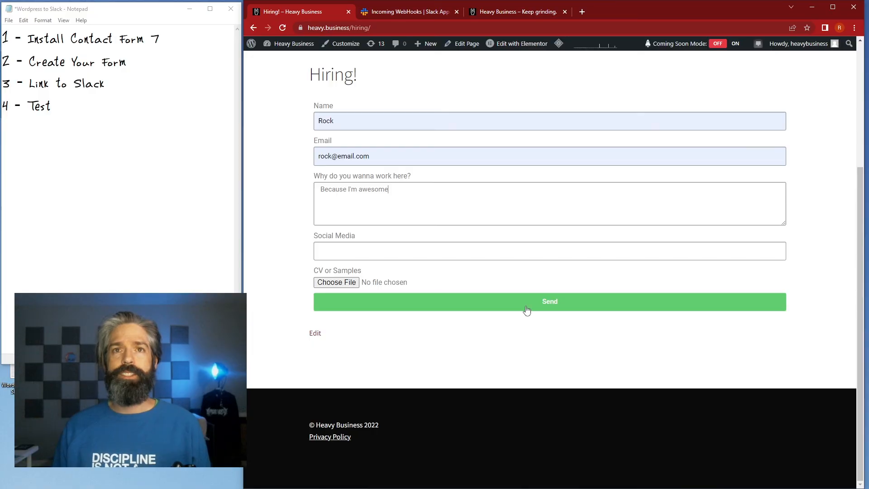
pyautogui.click(524, 303)
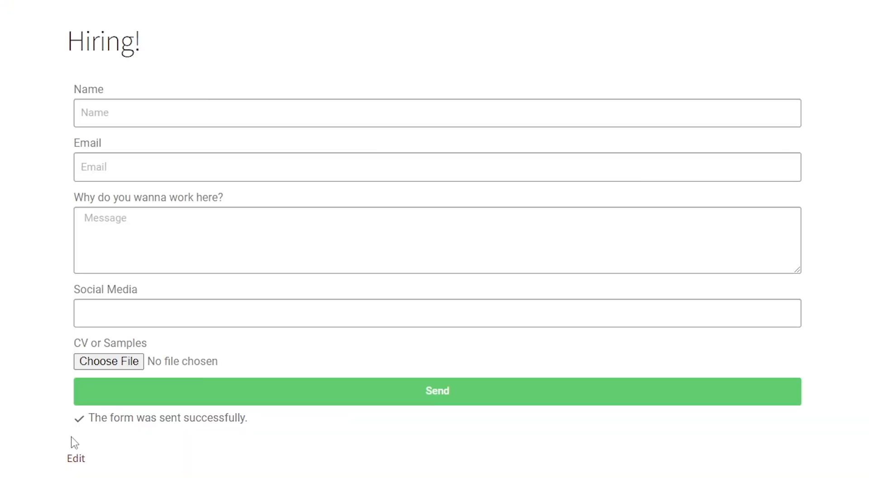
pyautogui.moveTo(90, 426); pyautogui.dragTo(310, 426)
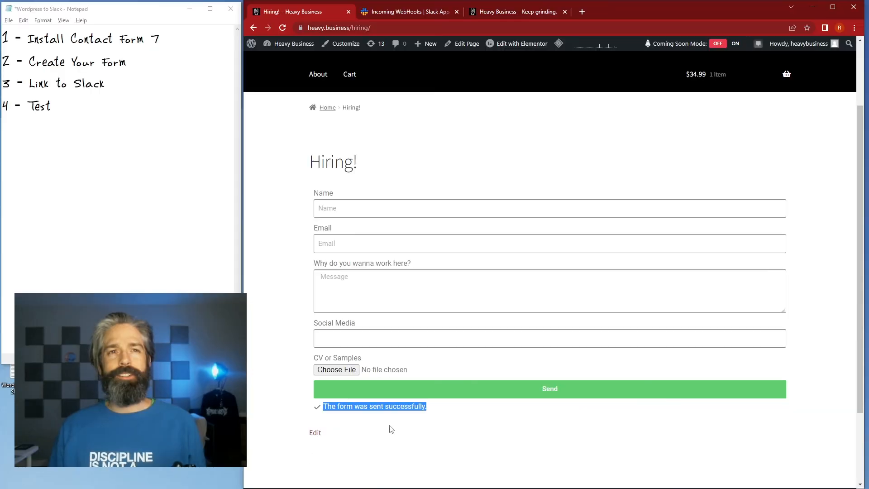
# Step: Switch to Slack and check the submission's name and message in the #hiring-responses channel
pyautogui.click(7, 384)
pyautogui.hotkey('alt', 'Tab')
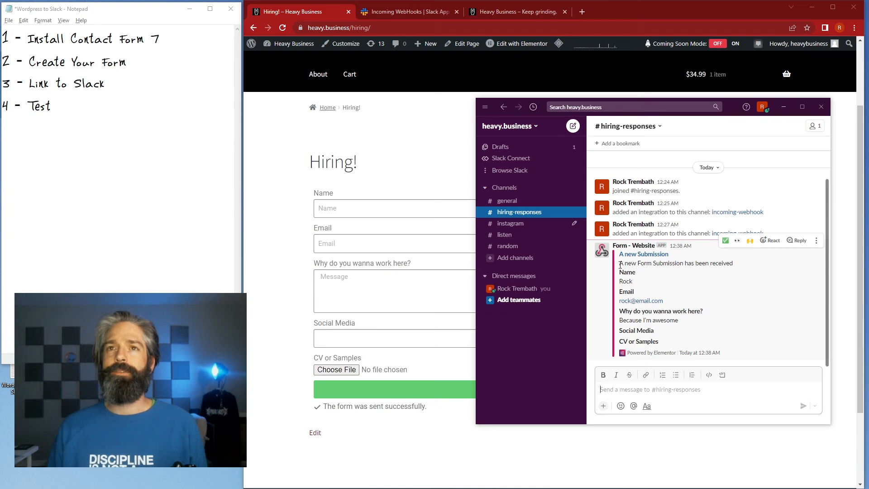
pyautogui.doubleClick(626, 281)
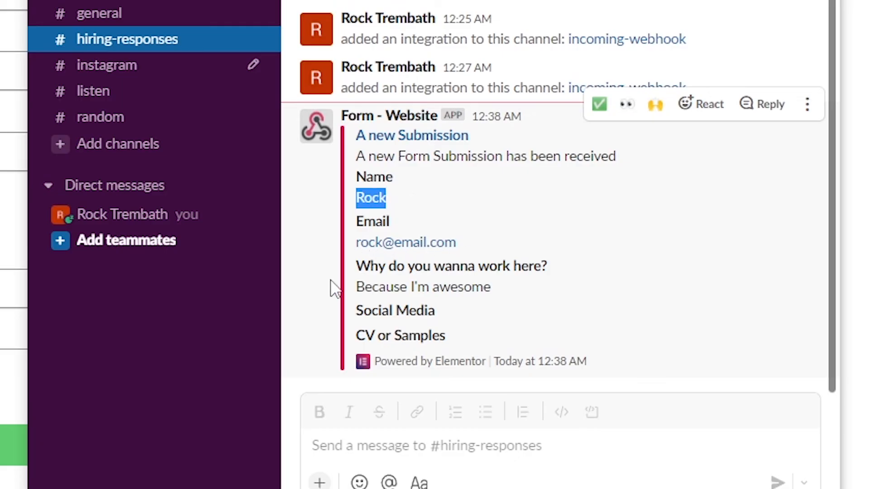
pyautogui.moveTo(364, 287); pyautogui.dragTo(623, 297)
pyautogui.click(513, 336)
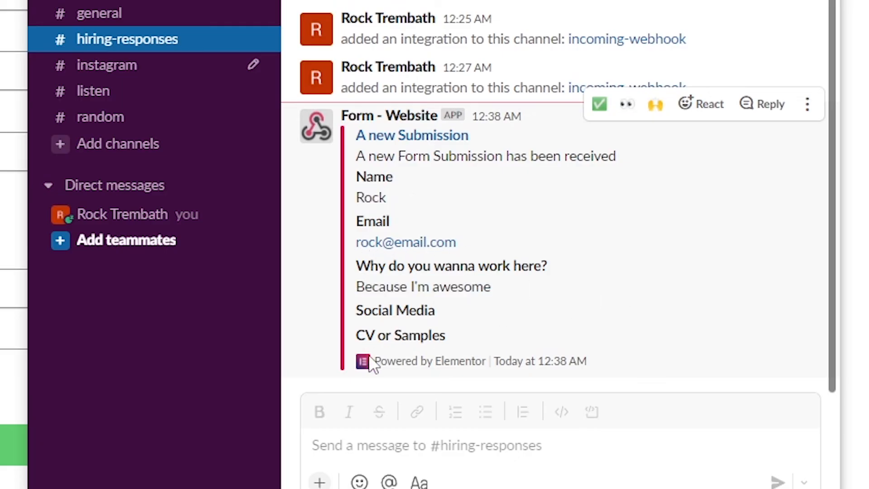